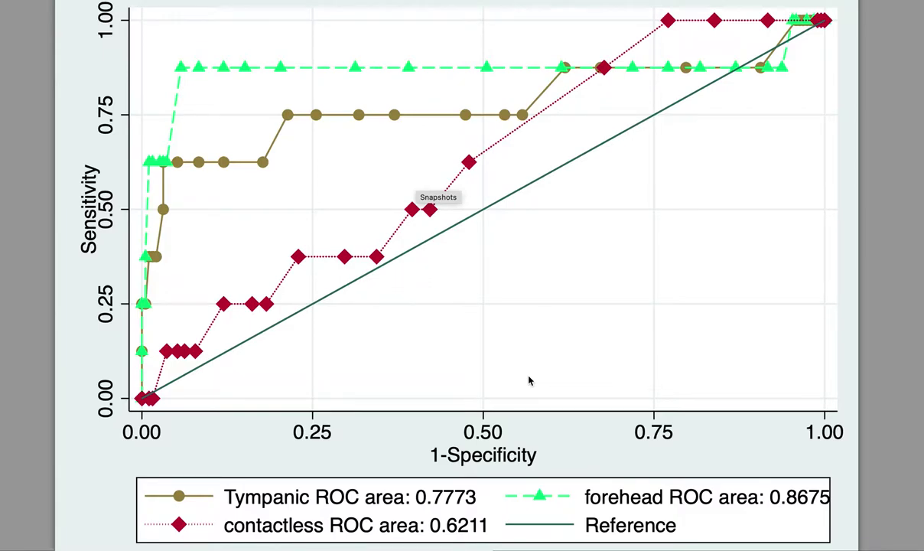
Step: Close the ROC graph and run only the do-file line that imports ROC-data from Excel with cellrange(A1:D201) and firstrow
key(super+w)
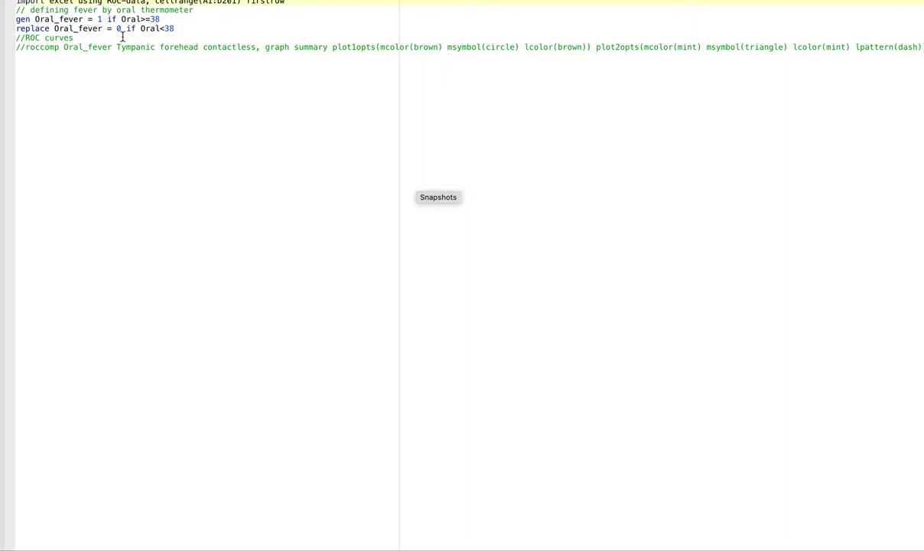
triple_click(108, 2)
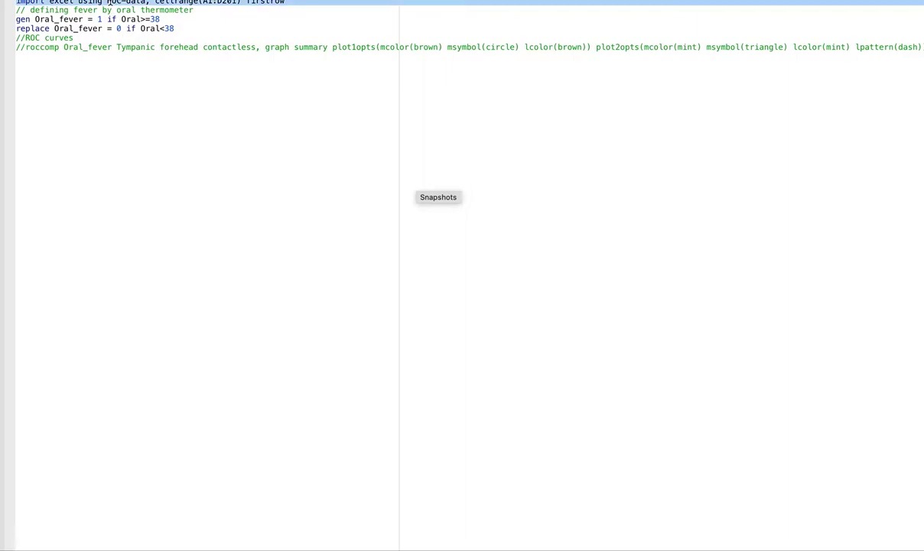
mouse_move(108, 1)
Step: Check the import output in the main Stata window and bring up the Data Editor in browse mode
mouse_move(502, 545)
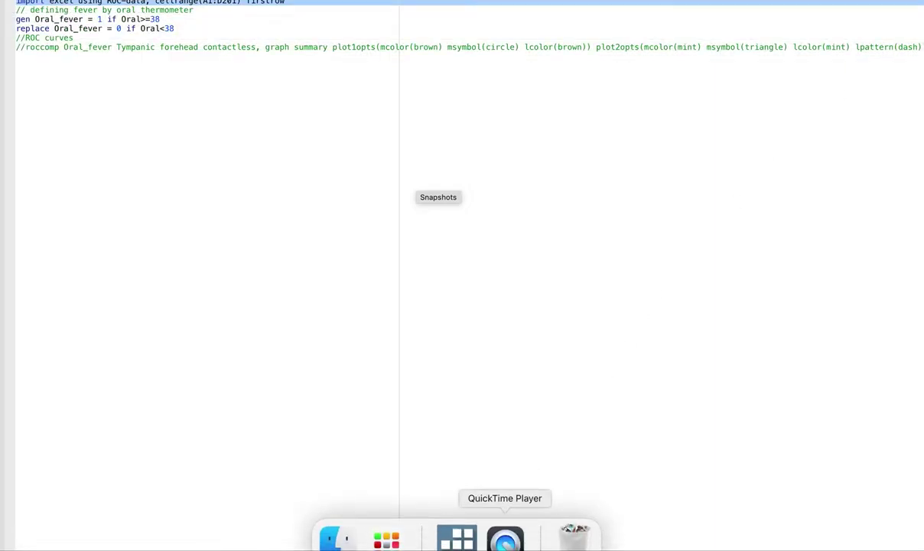
right_click(457, 540)
click(513, 401)
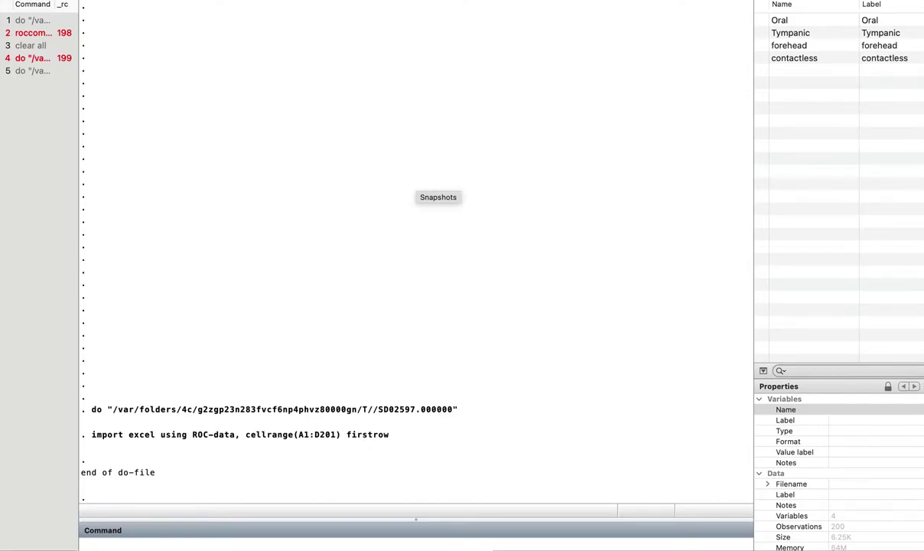
mouse_move(457, 539)
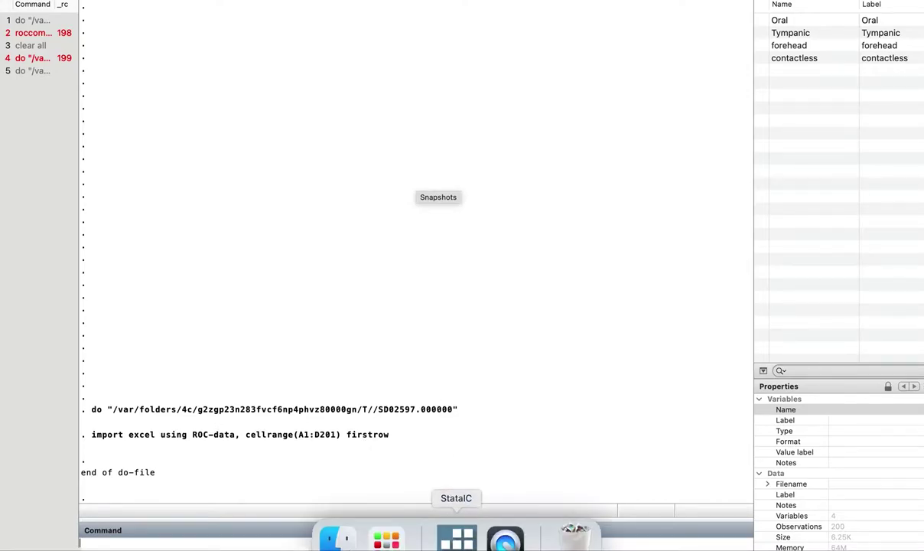
right_click(466, 541)
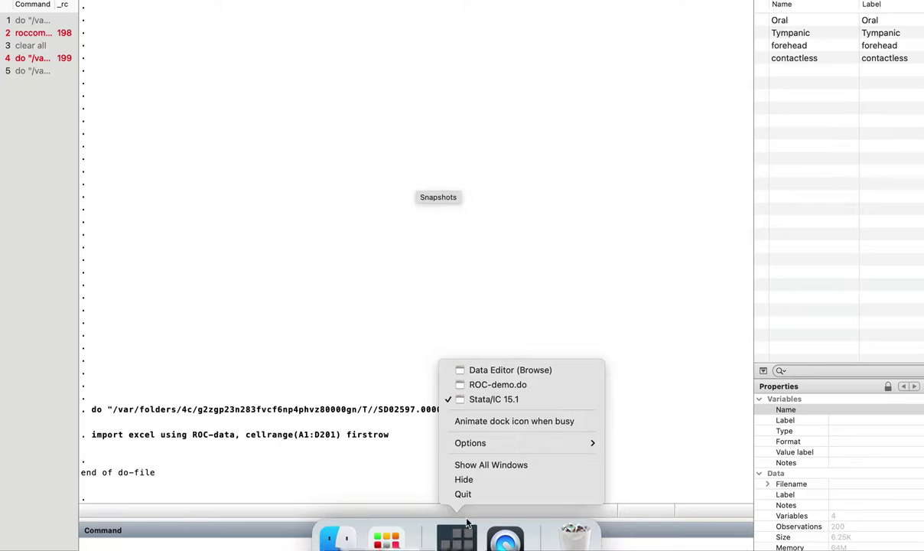
click(508, 371)
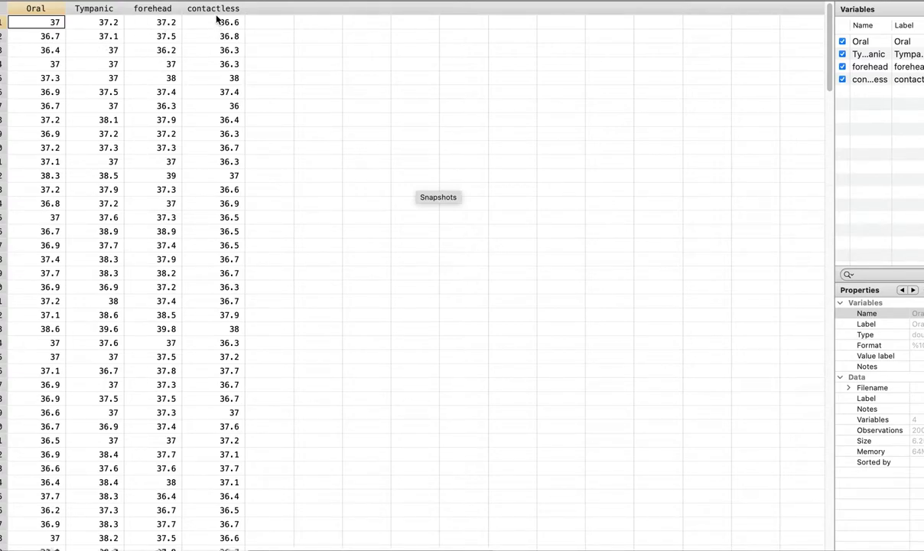
Step: Examine the imported temperature readings across the Oral, Tympanic, forehead and contactless columns
click(56, 39)
click(55, 52)
click(55, 66)
click(56, 80)
click(52, 107)
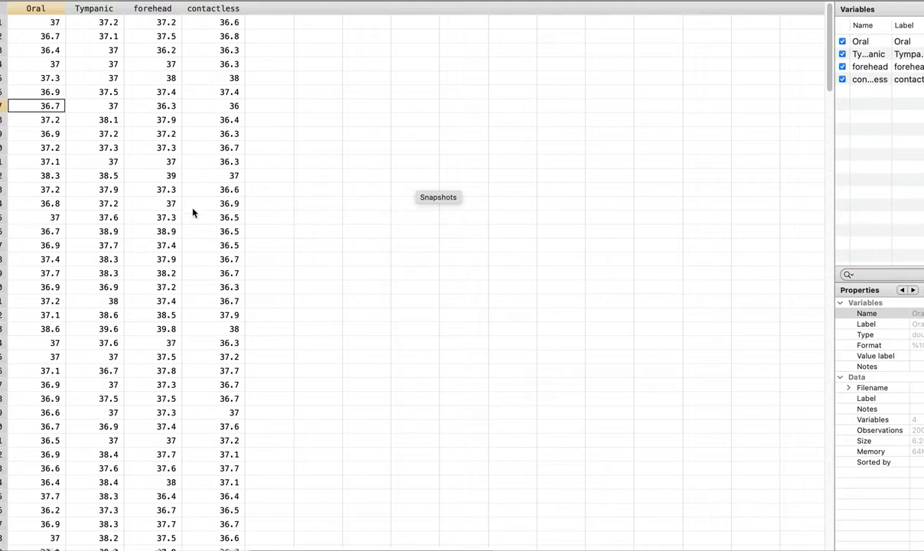
scroll(246, 198, down, 4)
scroll(246, 198, down, 10)
scroll(246, 199, right, 3)
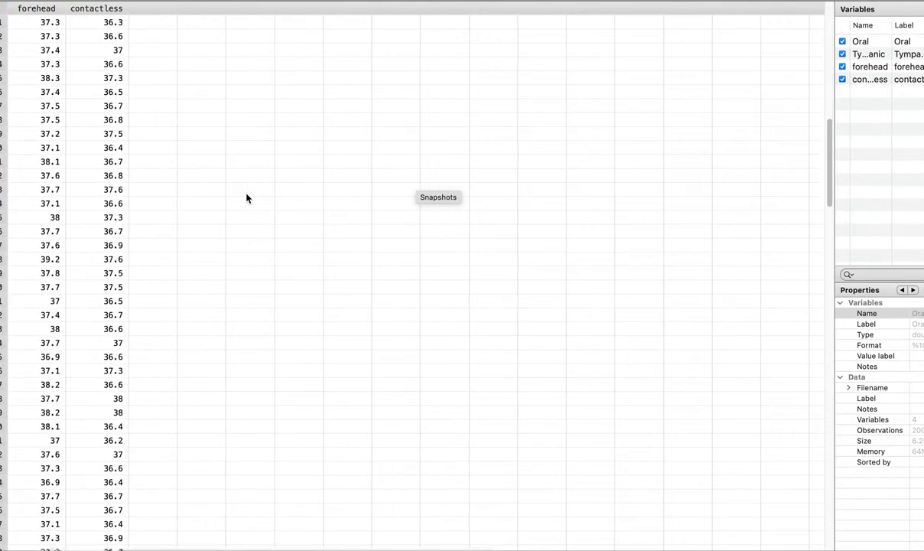
scroll(247, 198, up, 15)
scroll(247, 198, left, 2)
scroll(247, 198, down, 3)
scroll(247, 198, up, 3)
scroll(246, 199, left, 1)
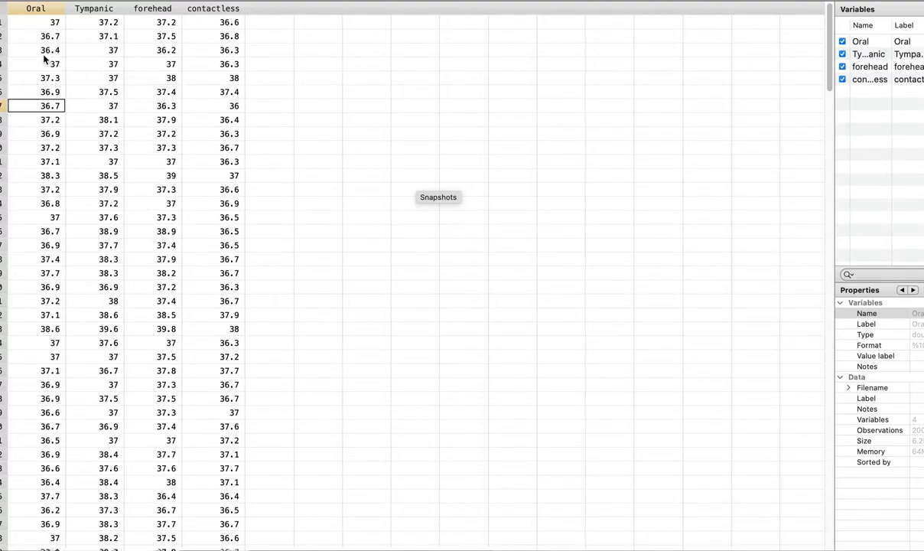
Step: Return to the main Stata window and open the Compare ROC curves dialog for testing equality of ROC areas
mouse_move(505, 545)
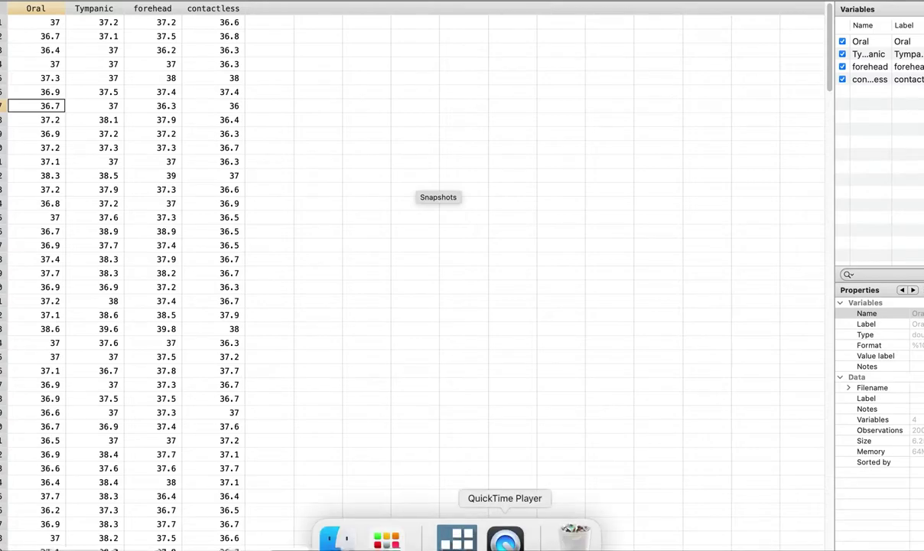
click(464, 542)
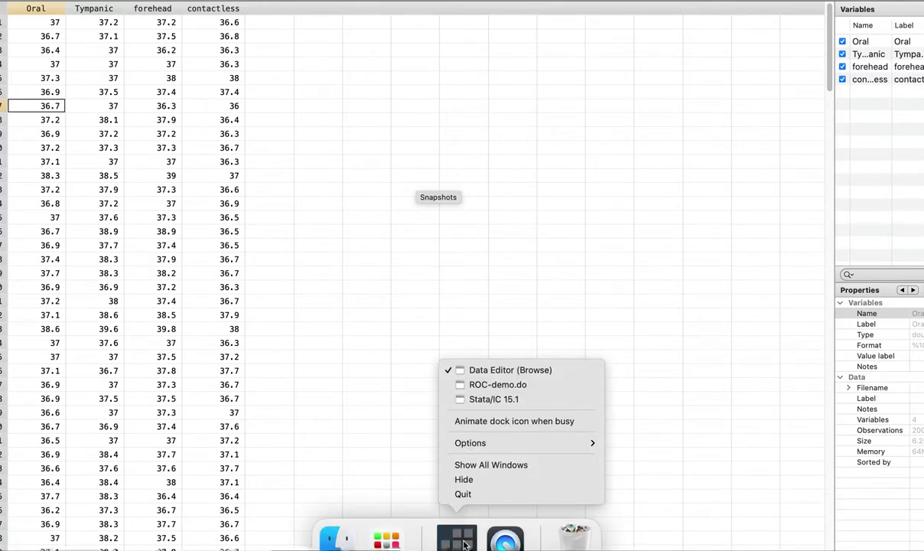
click(472, 399)
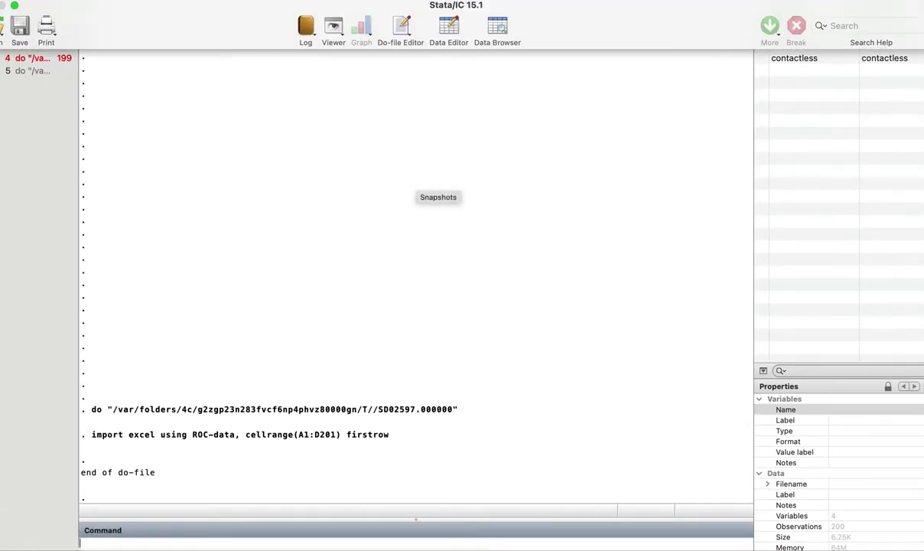
click(219, 2)
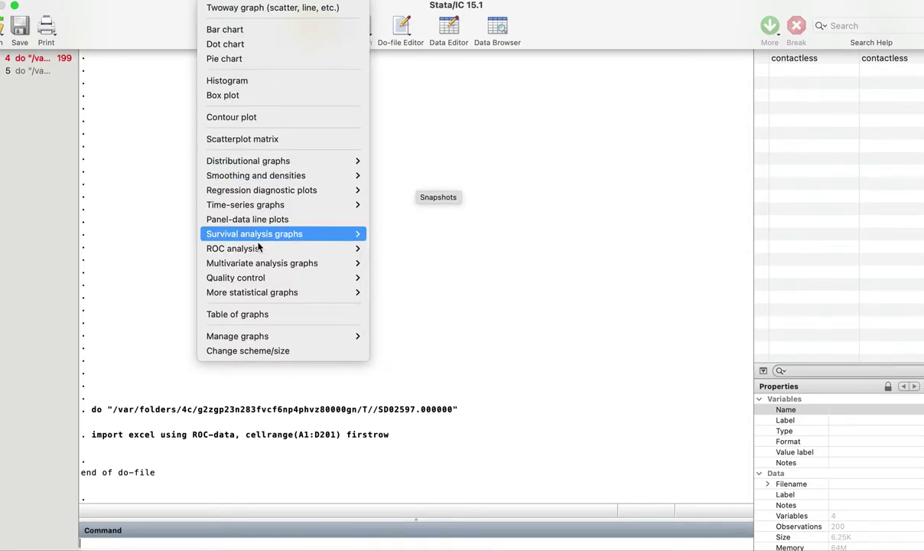
mouse_move(259, 251)
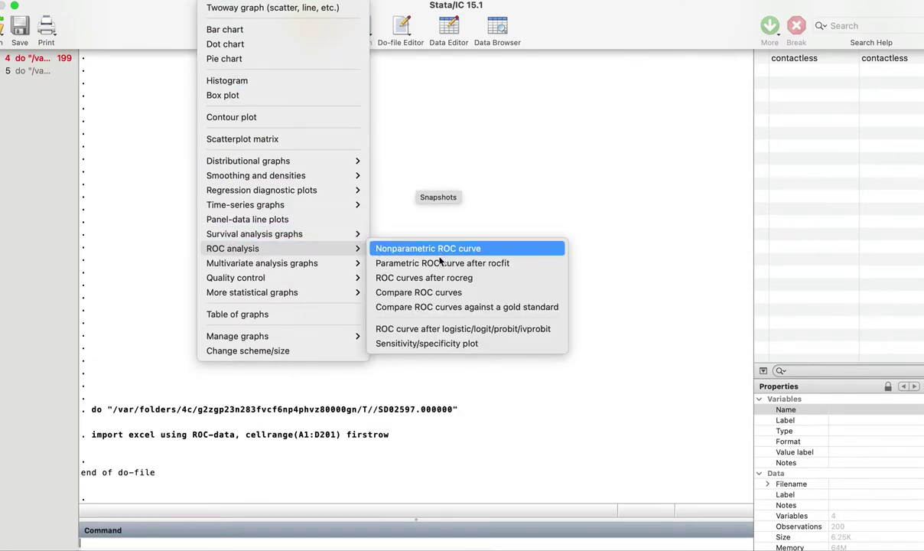
click(439, 294)
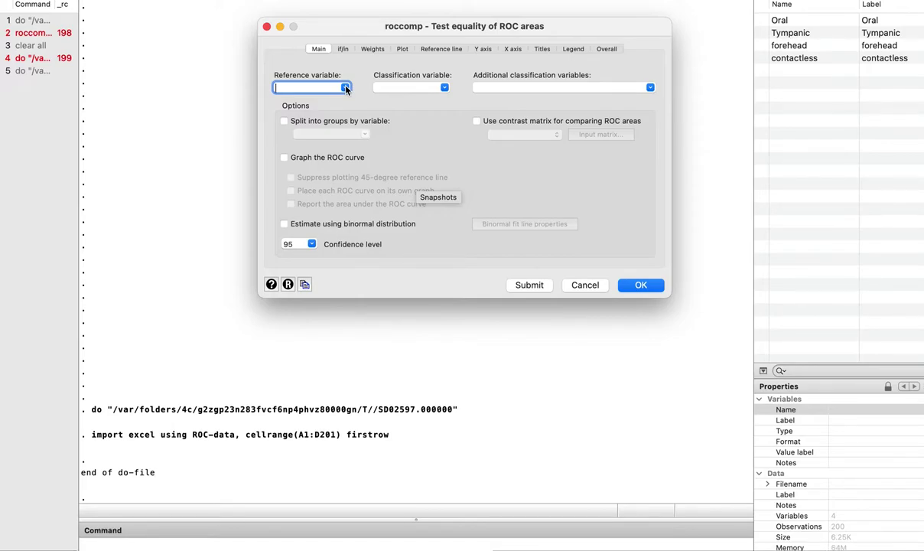
Step: Choose Oral as the reference variable and Tympanic as the classification variable for the ROC comparison
click(346, 89)
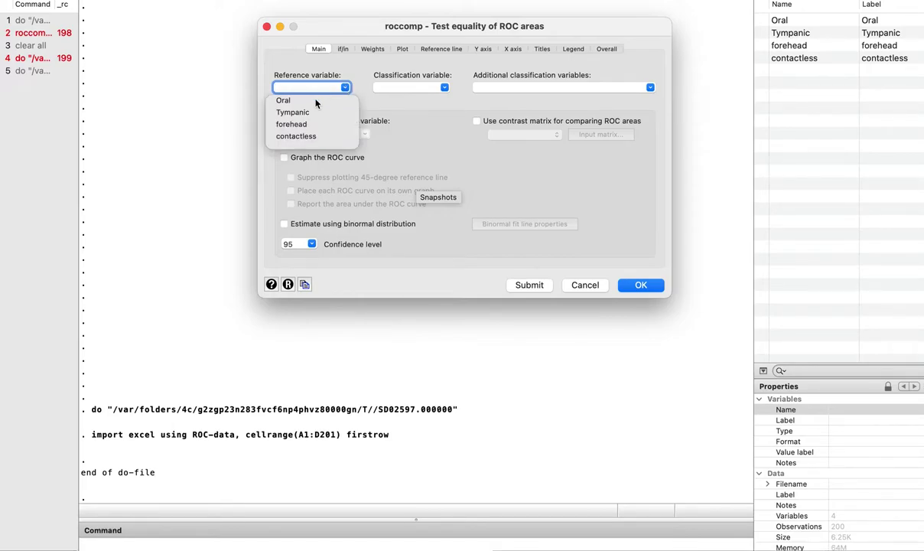
click(316, 101)
click(444, 89)
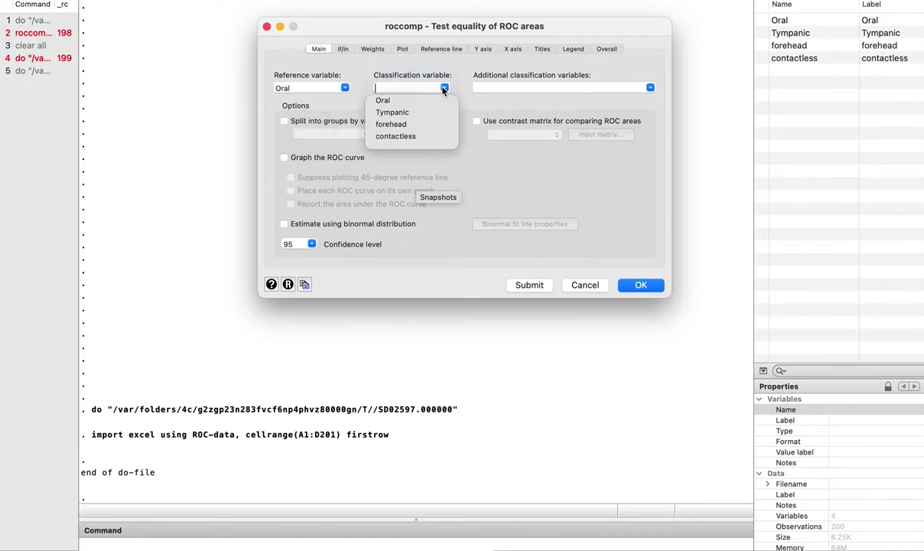
click(424, 113)
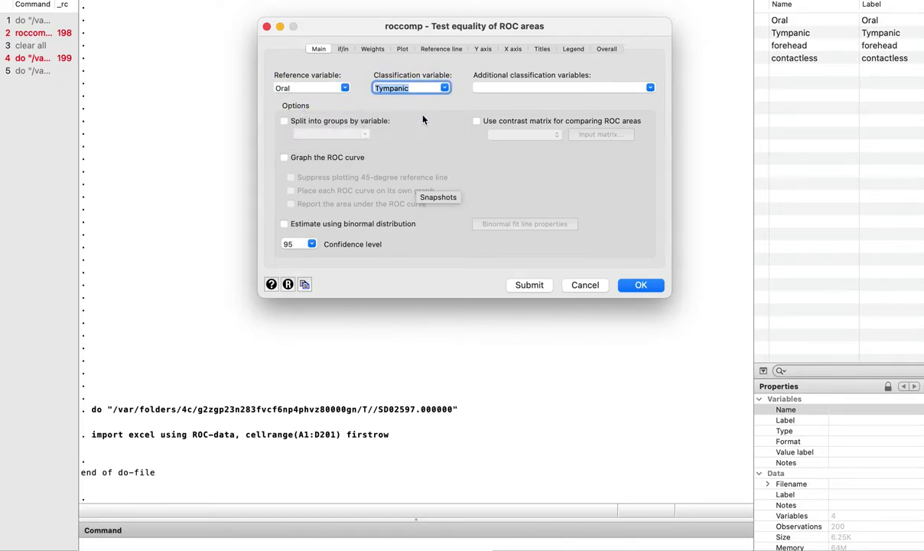
Step: Add forehead and contactless as the additional classification variables for the ROC comparison
click(538, 88)
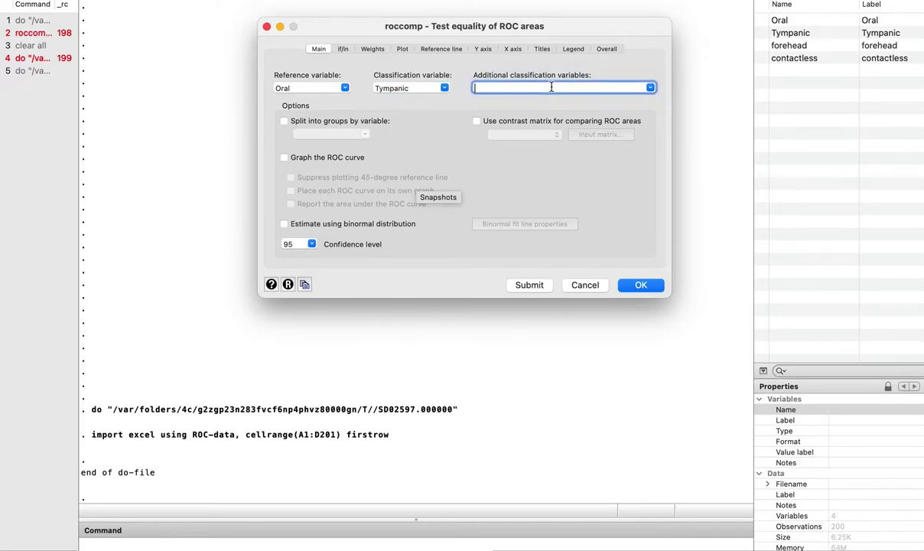
click(651, 87)
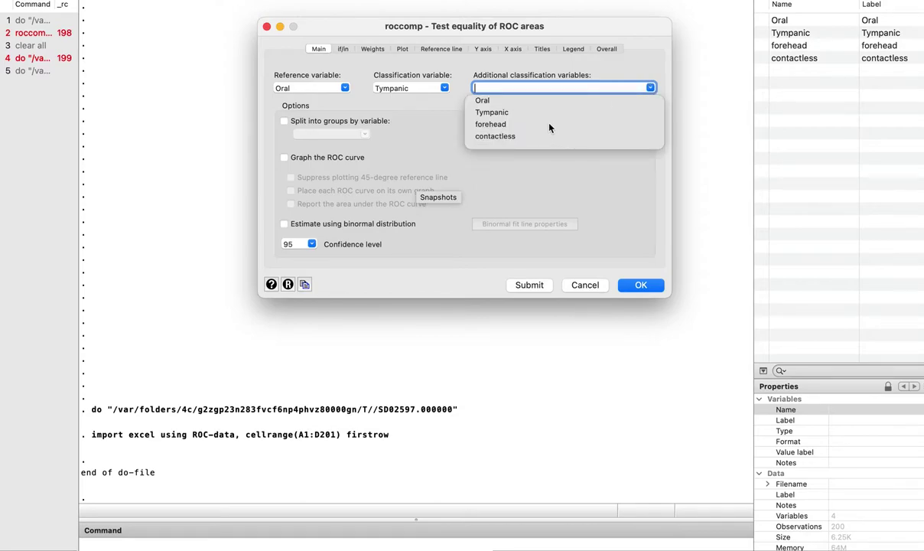
click(505, 124)
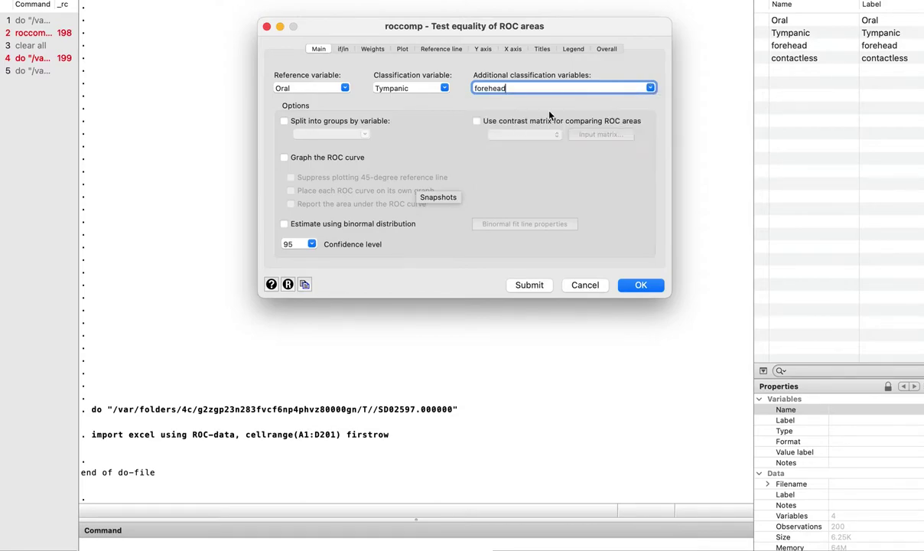
click(649, 88)
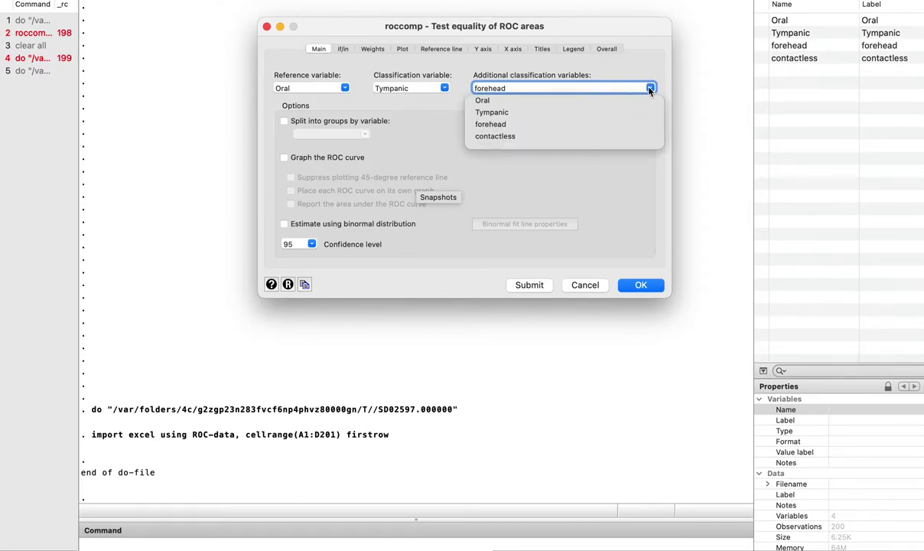
click(515, 139)
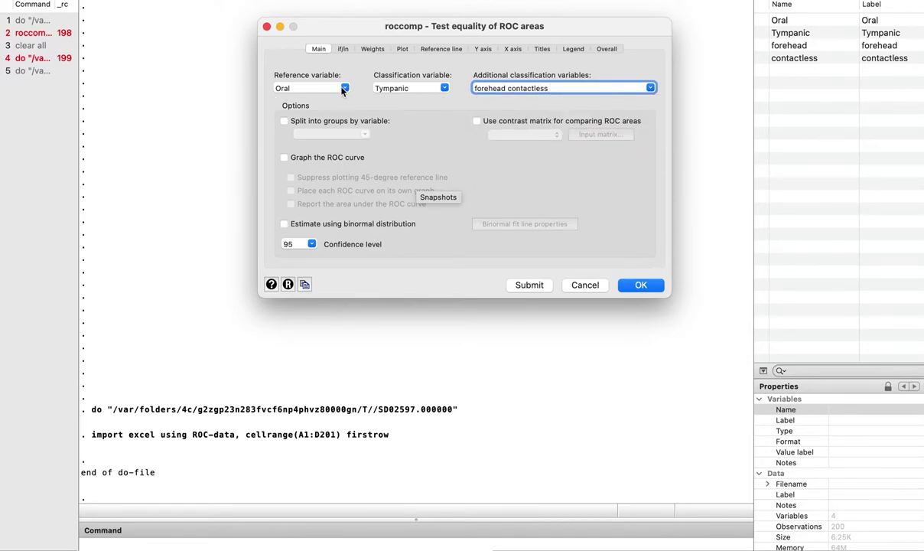
Step: Enable graphing the ROC curve and reporting the area under it, and try to submit the comparison with the dialog kept open
click(285, 158)
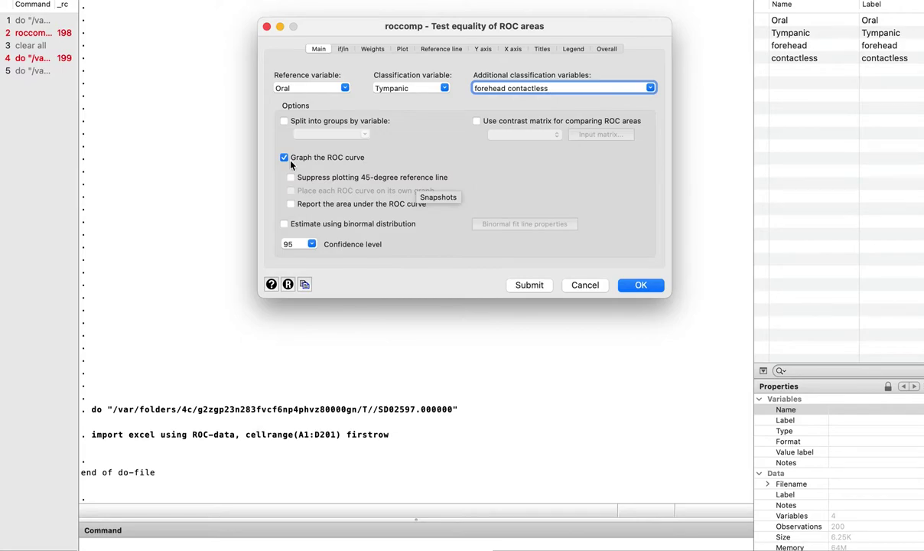
click(291, 204)
click(531, 285)
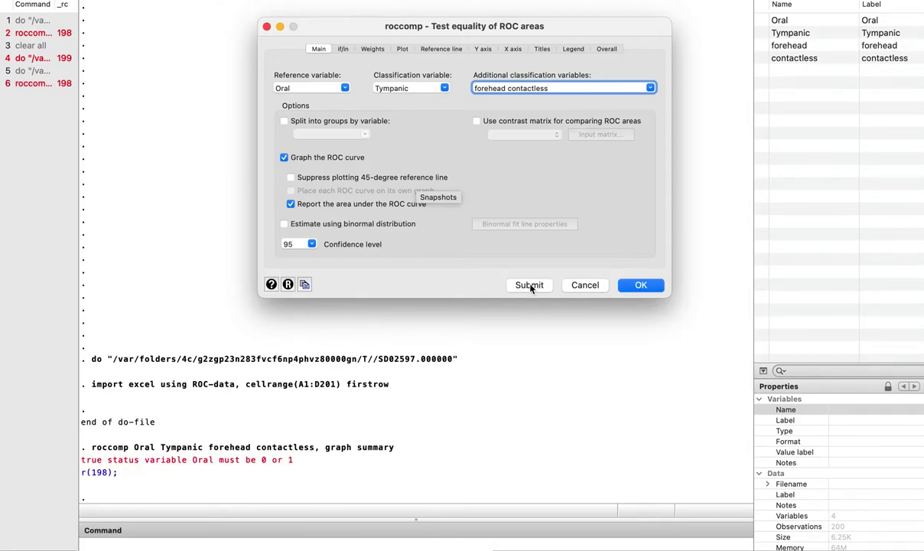
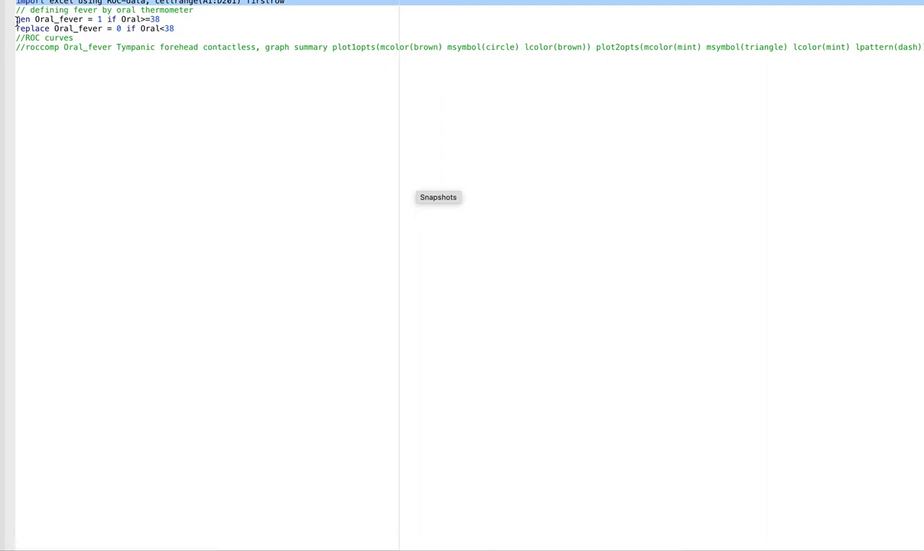
Step: Run the do-file lines that generate Oral_fever as 1 if Oral>=38 and replace it with 0 if Oral<38
drag(16, 18, 180, 29)
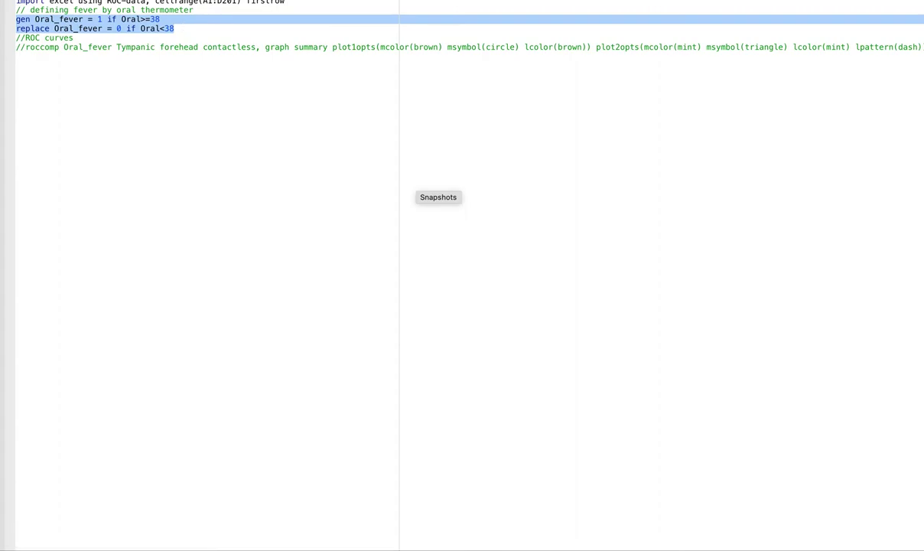
mouse_move(462, 1)
Step: Browse the dataset and compare the new Oral_fever values with the Oral readings in the first and the 38.3 row
mouse_move(454, 539)
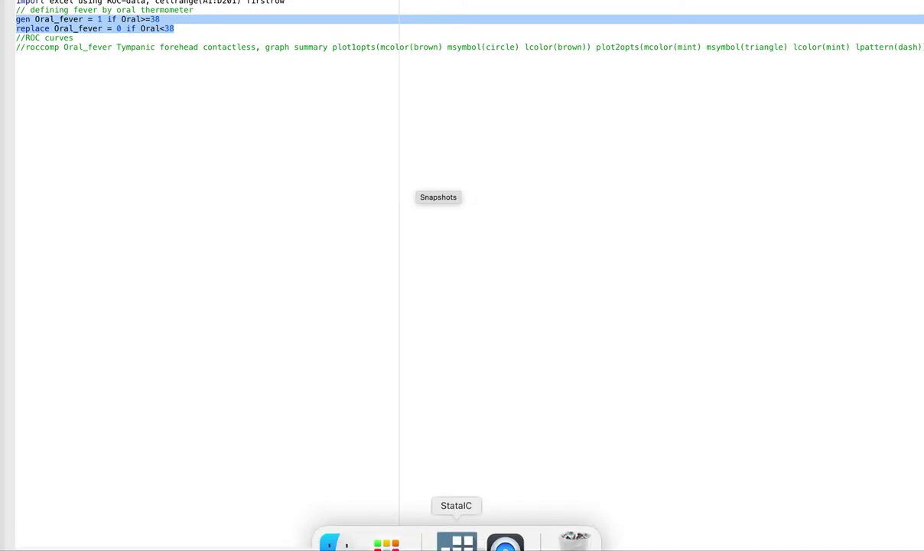
right_click(454, 540)
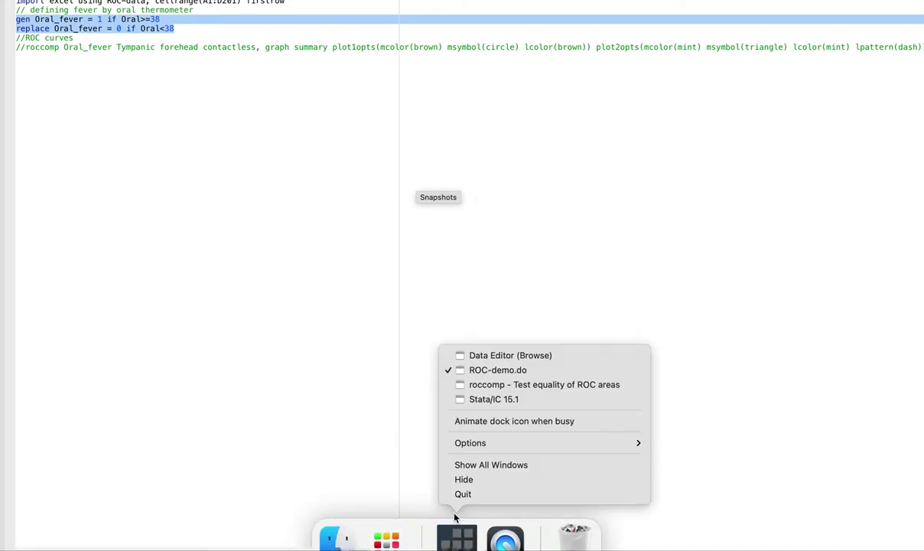
click(484, 364)
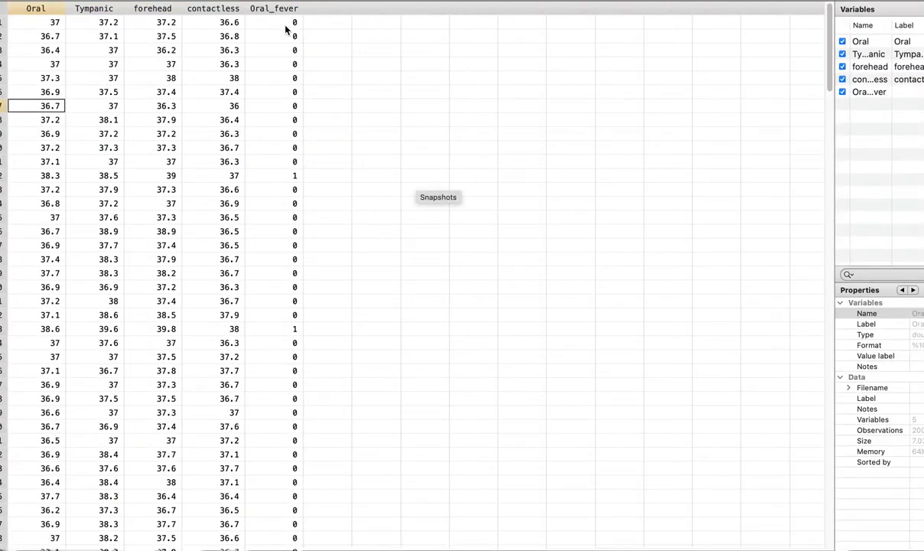
click(43, 26)
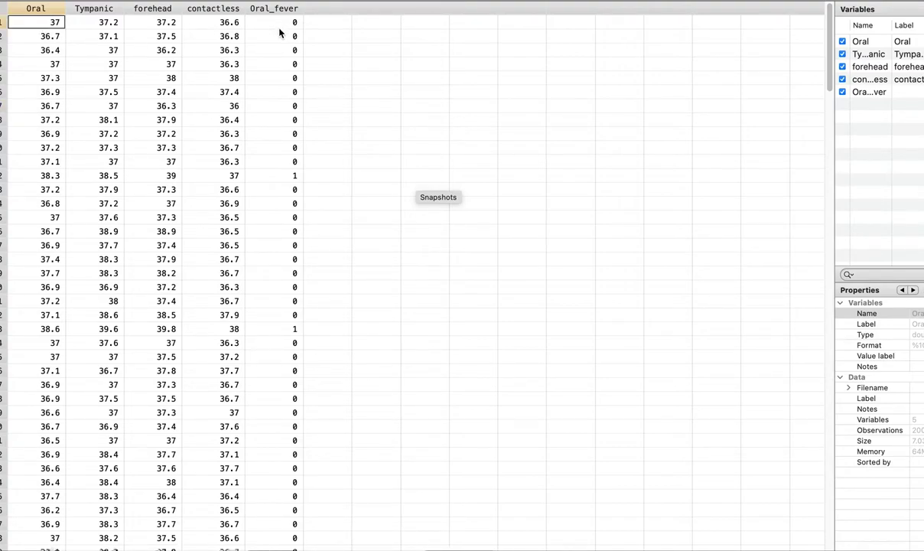
click(285, 162)
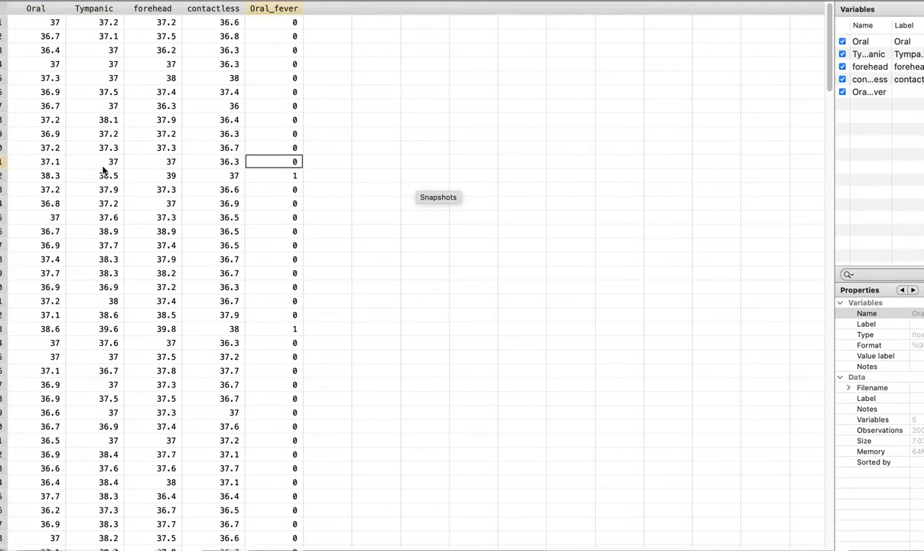
click(59, 177)
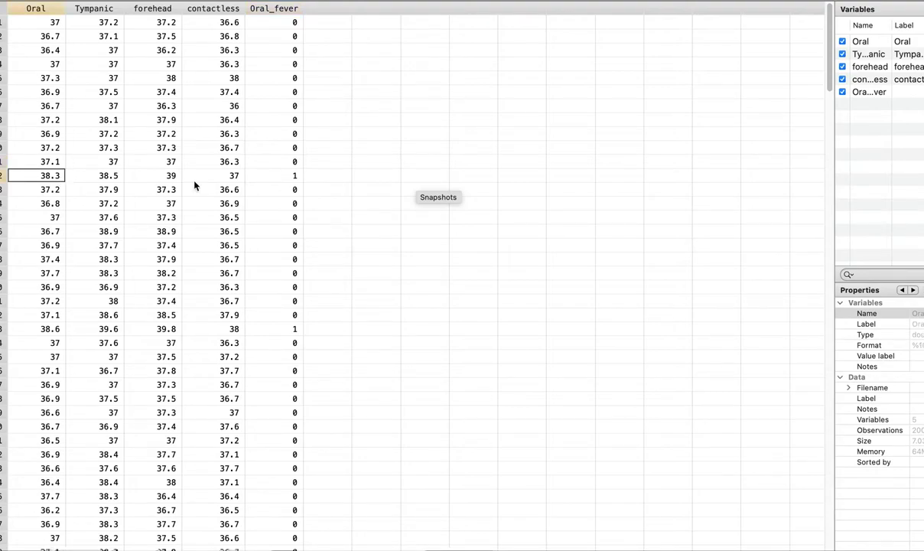
click(282, 176)
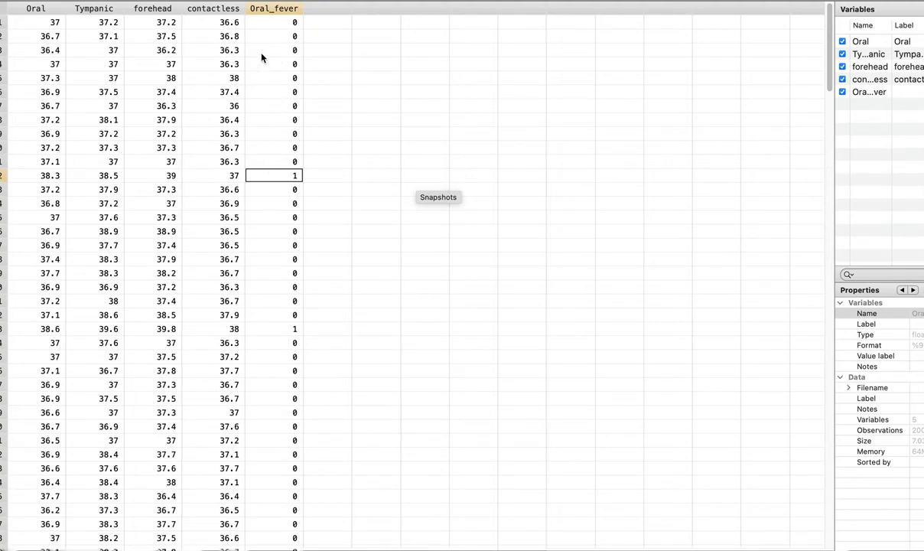
Step: Review the Tympanic, forehead and contactless columns in the data browser, followed by the Oral and Oral_fever columns
click(95, 9)
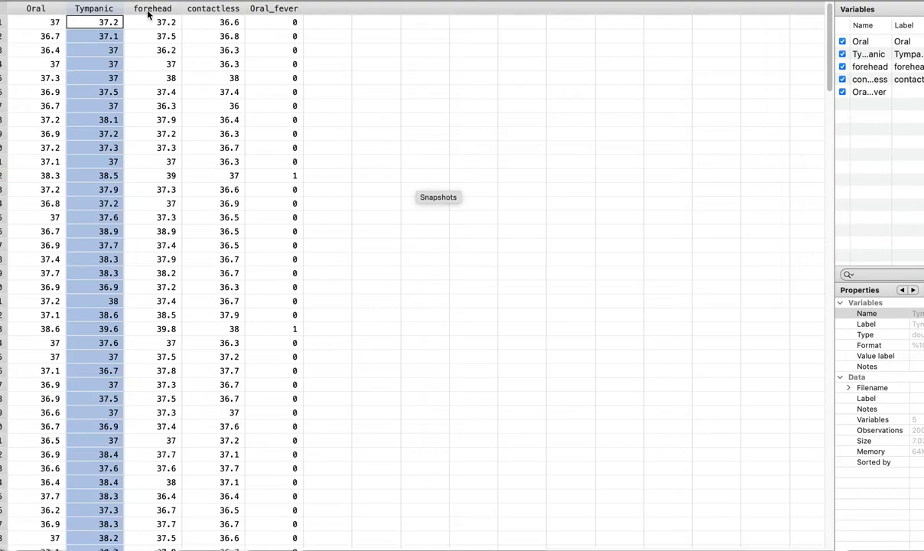
click(149, 12)
click(221, 12)
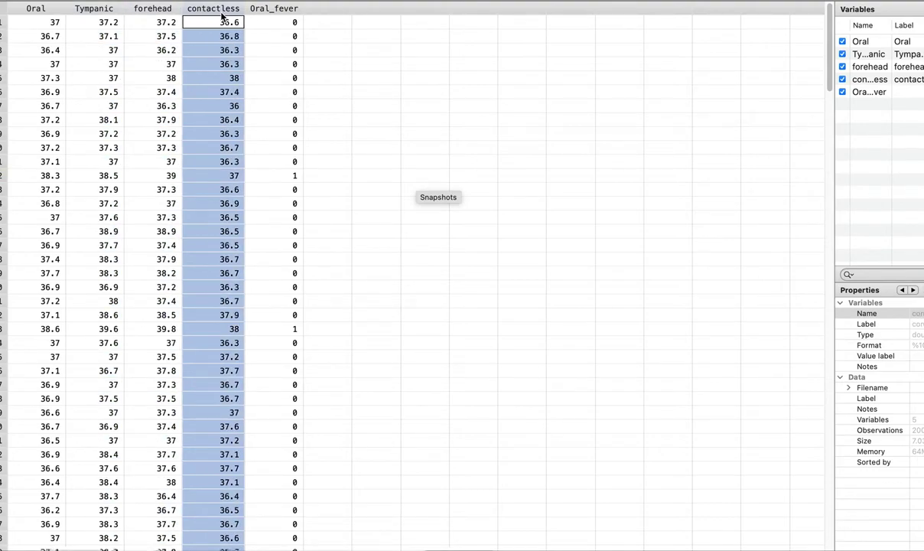
click(41, 9)
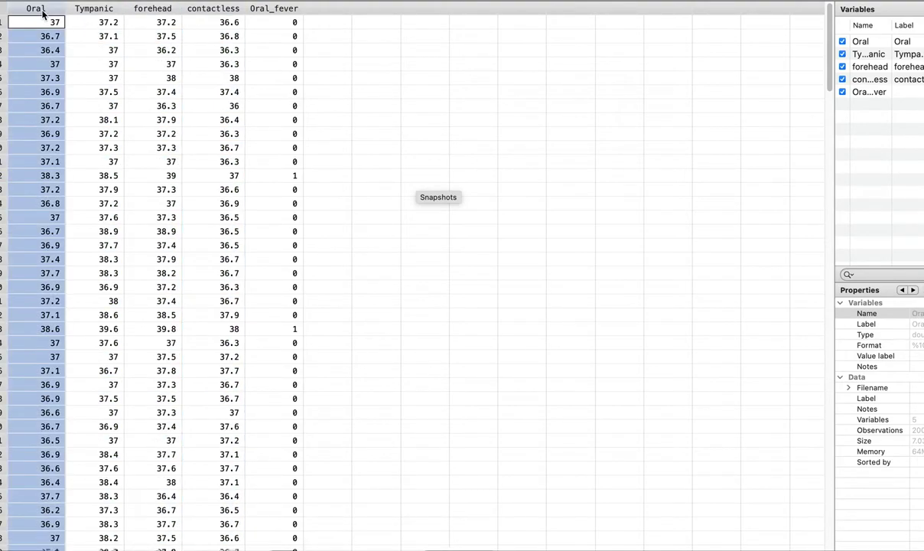
click(280, 10)
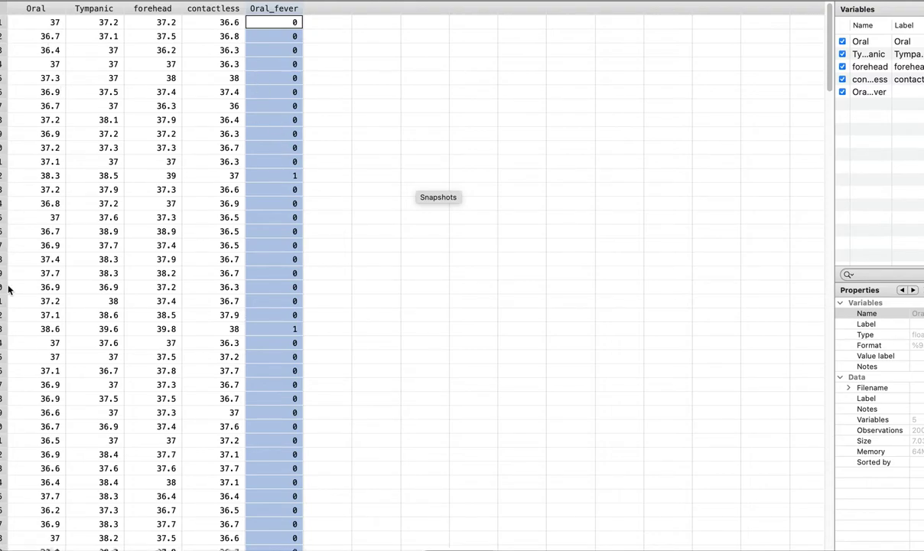
Step: Return to the roccomp dialog in the main Stata window, set the reference variable to Oral_fever, and submit the comparison with the dialog kept open
mouse_move(455, 538)
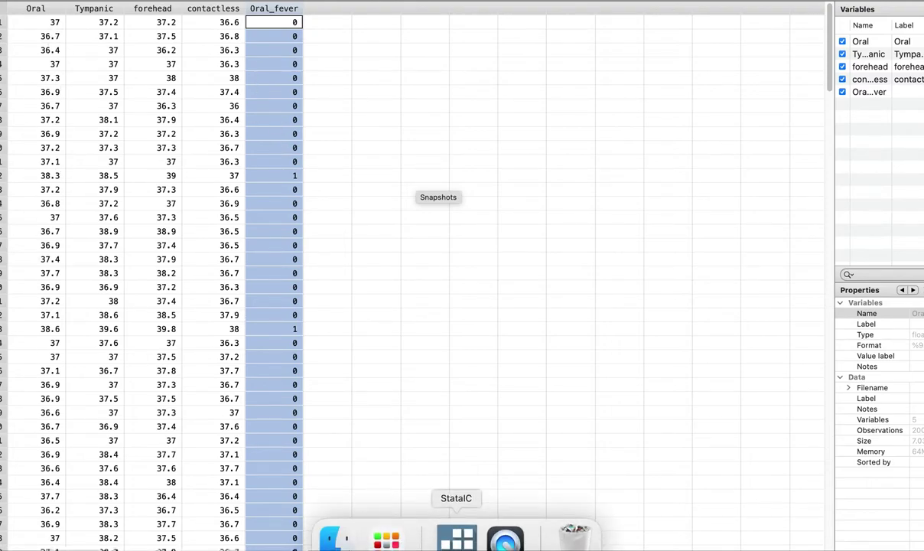
click(454, 537)
right_click(454, 537)
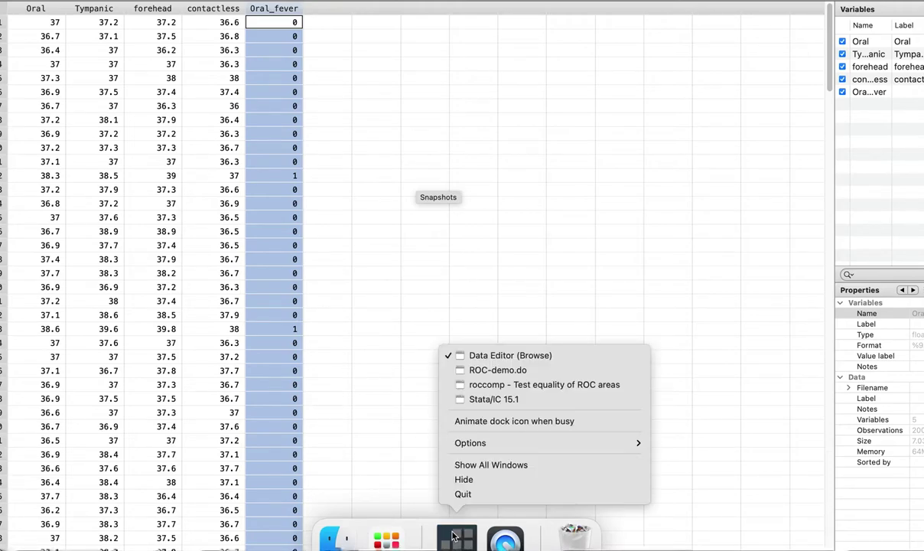
click(485, 400)
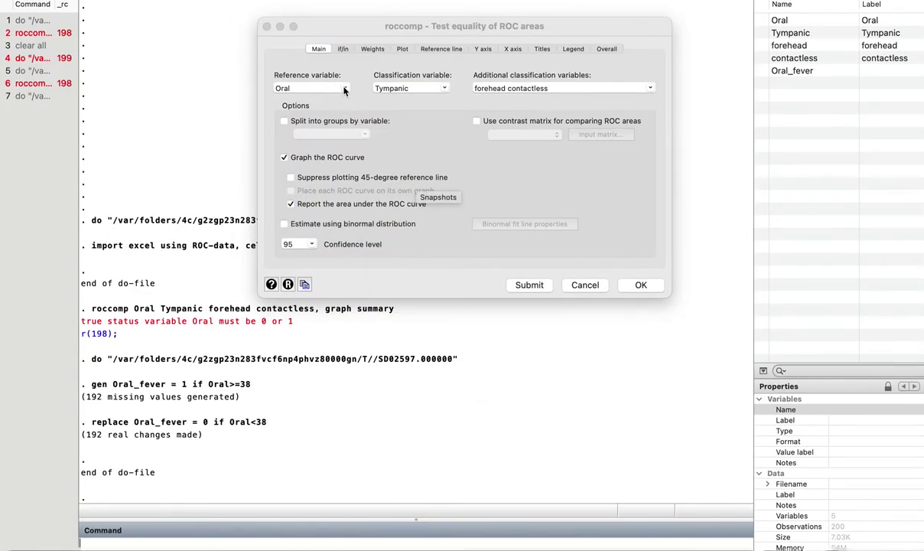
click(344, 89)
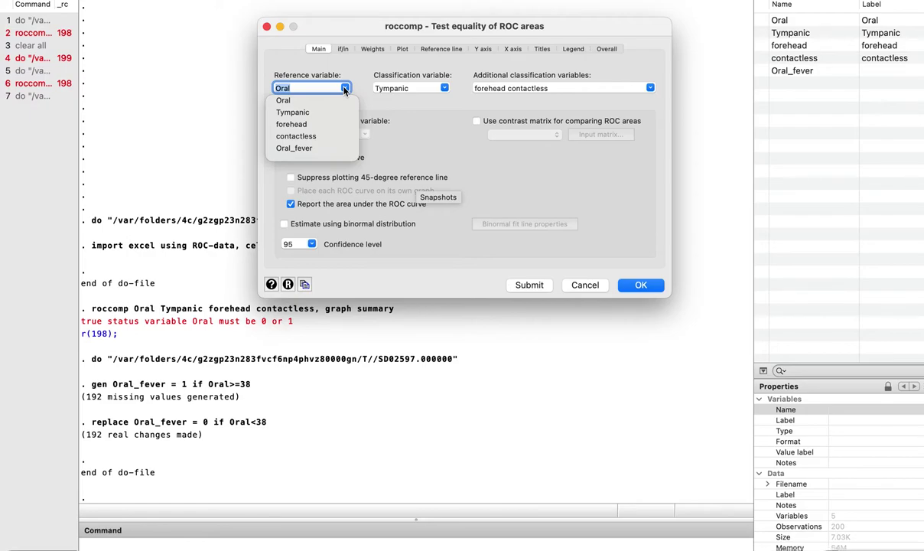
click(295, 148)
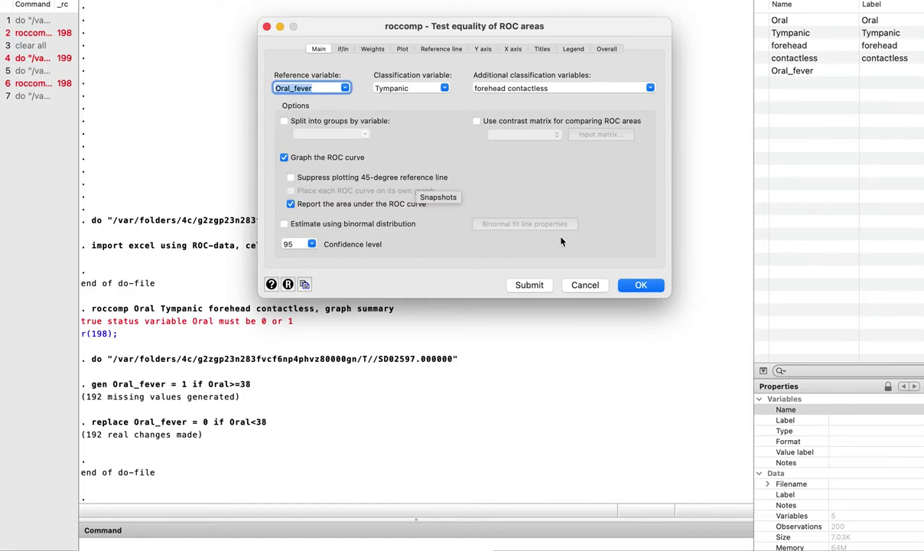
click(521, 287)
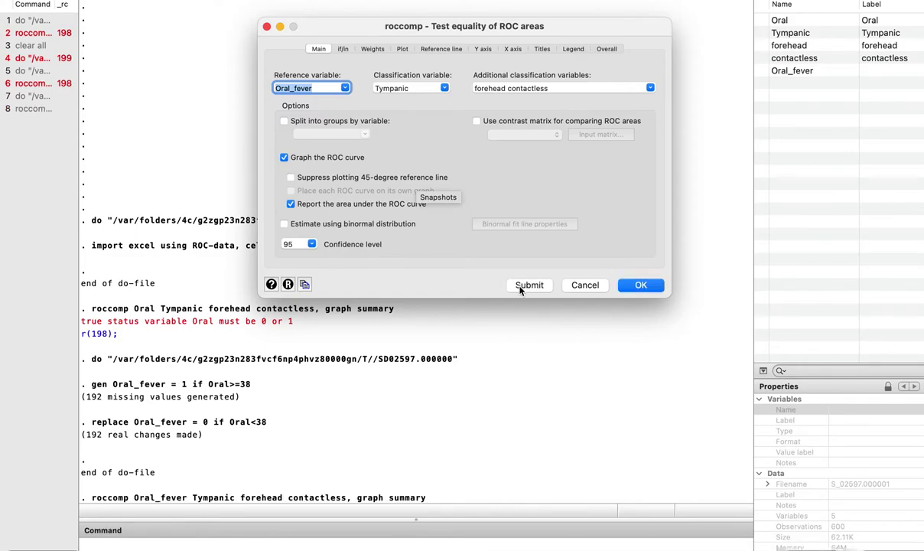